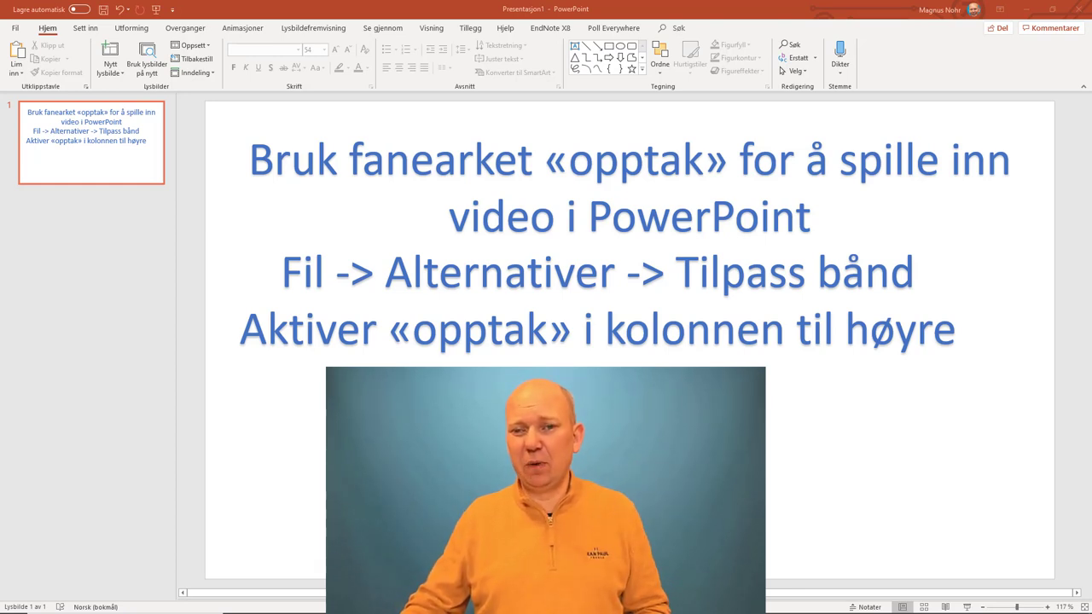
In Options > Tilpass båndet, tick the Opptak and Tegn main tabs and confirm with OK
click(17, 29)
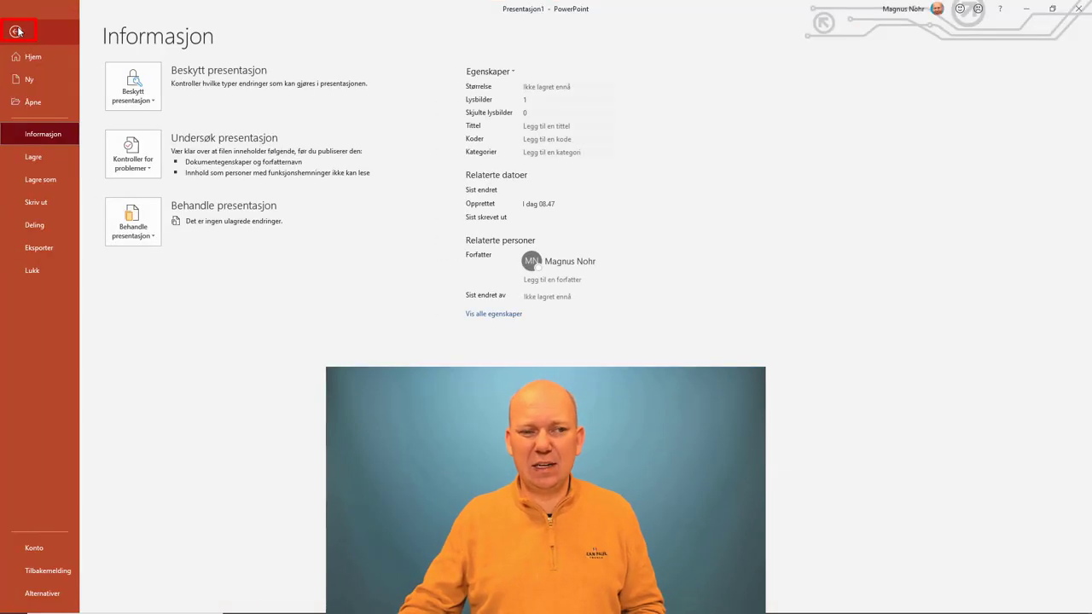
click(56, 602)
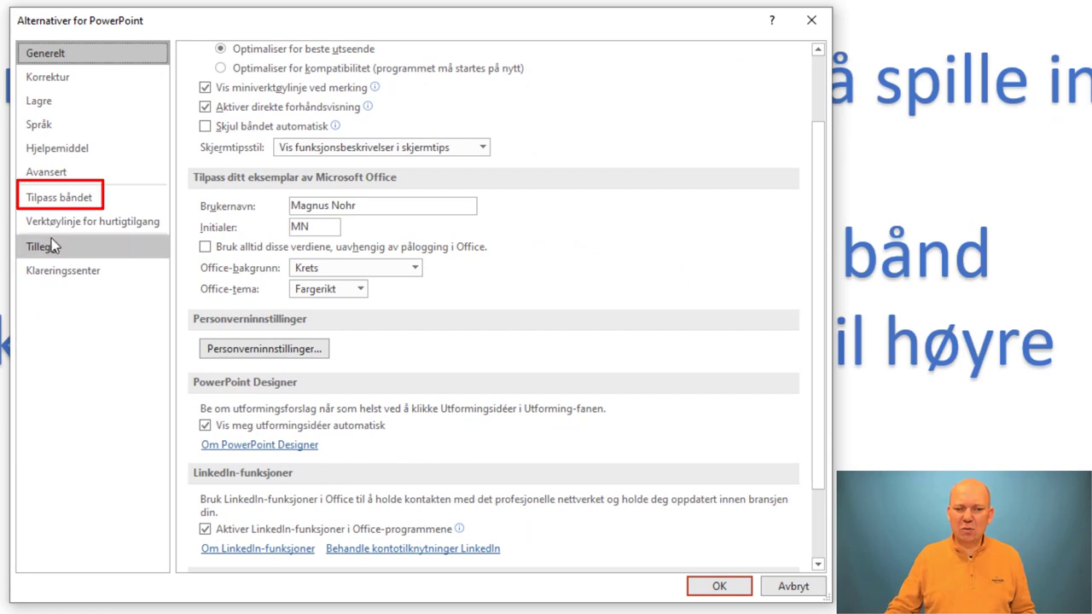
click(85, 205)
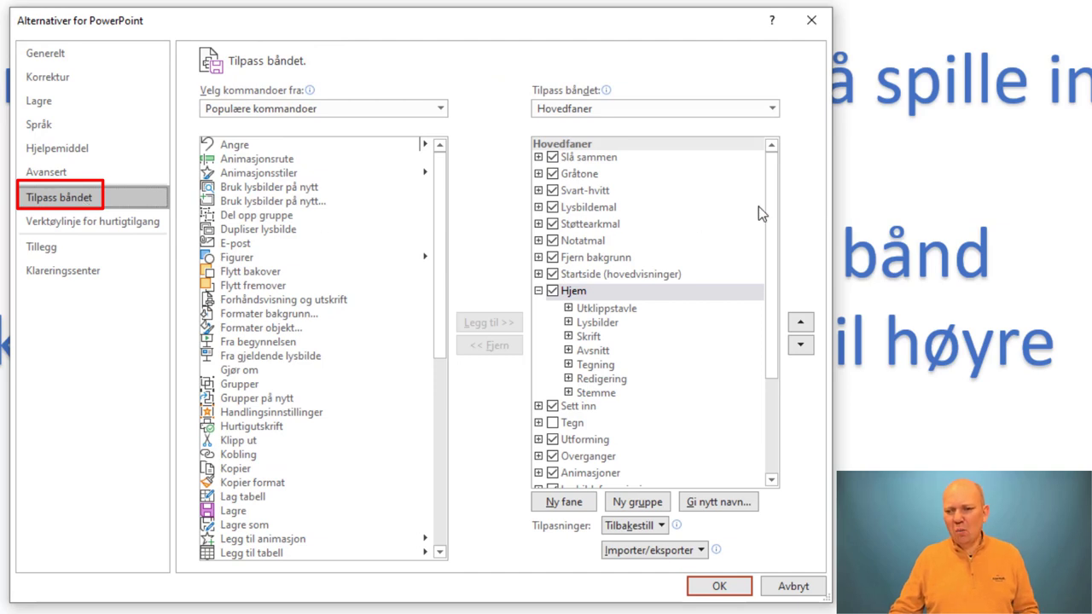
drag(768, 189, 767, 286)
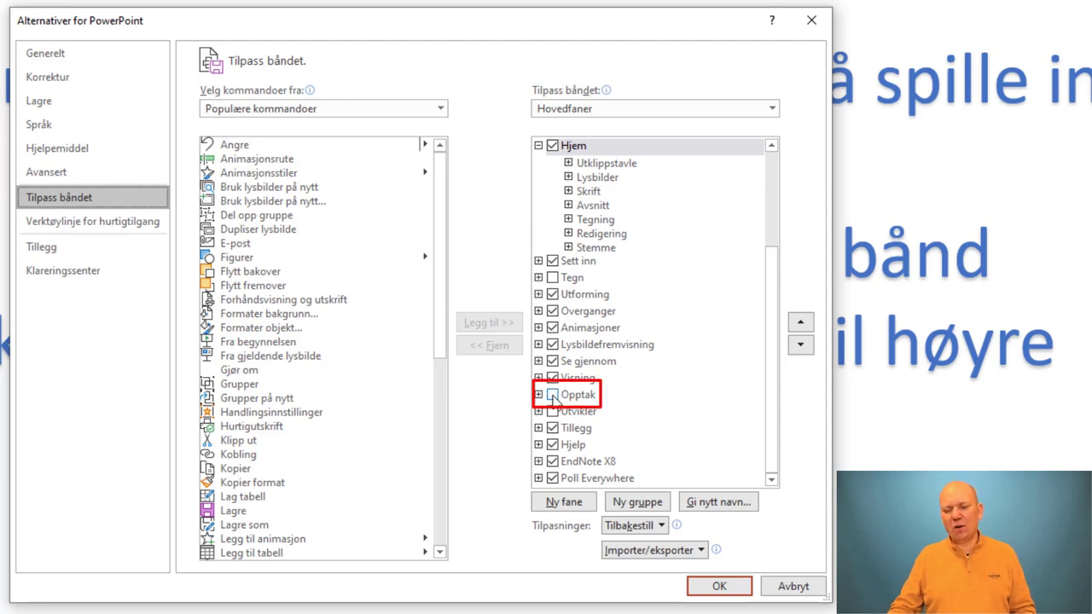
click(552, 395)
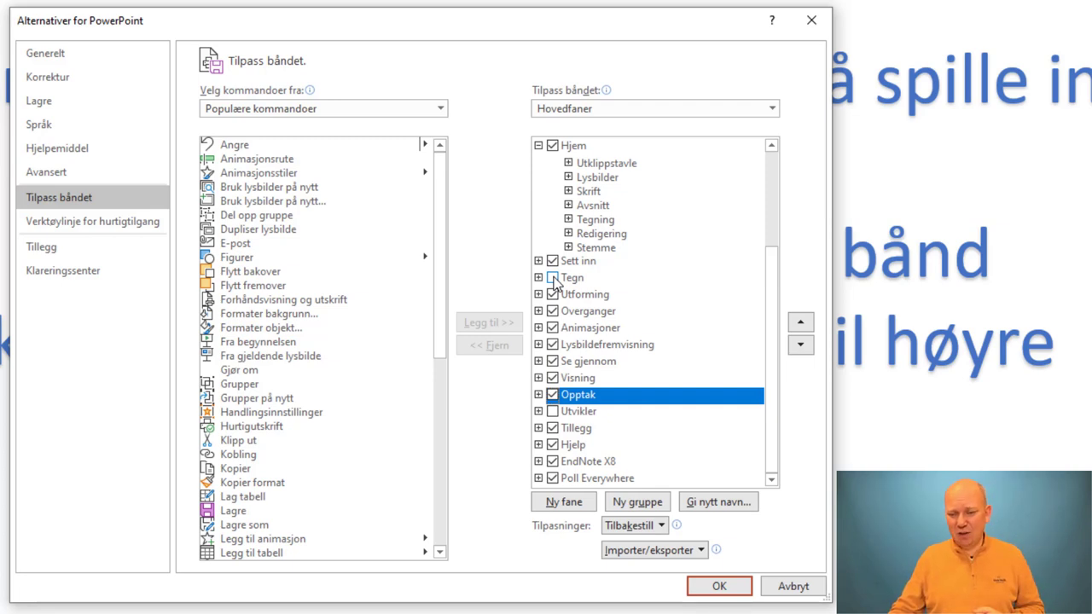
click(551, 278)
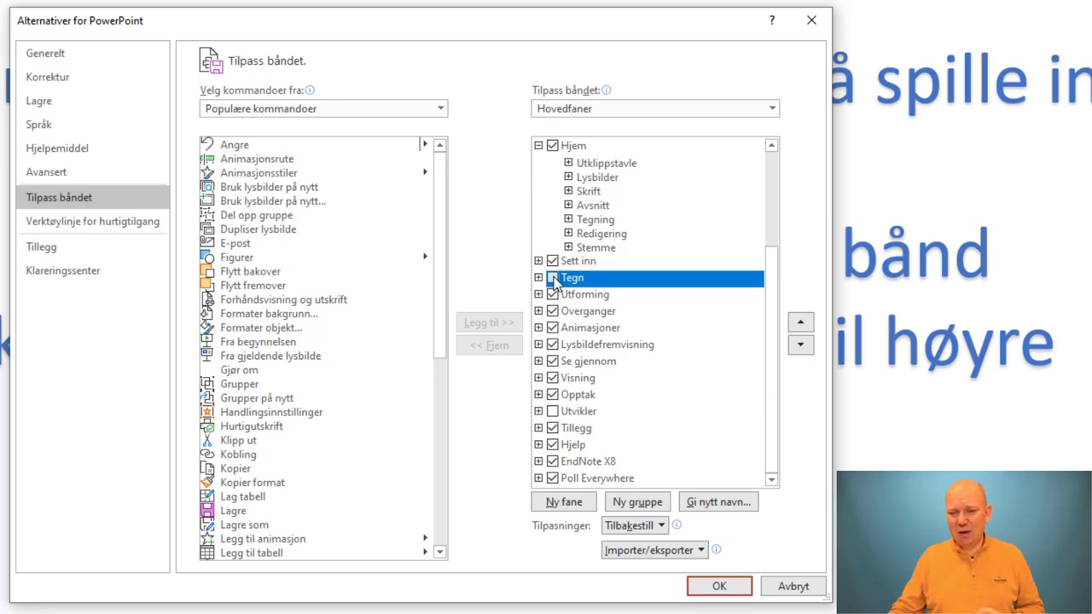
click(723, 586)
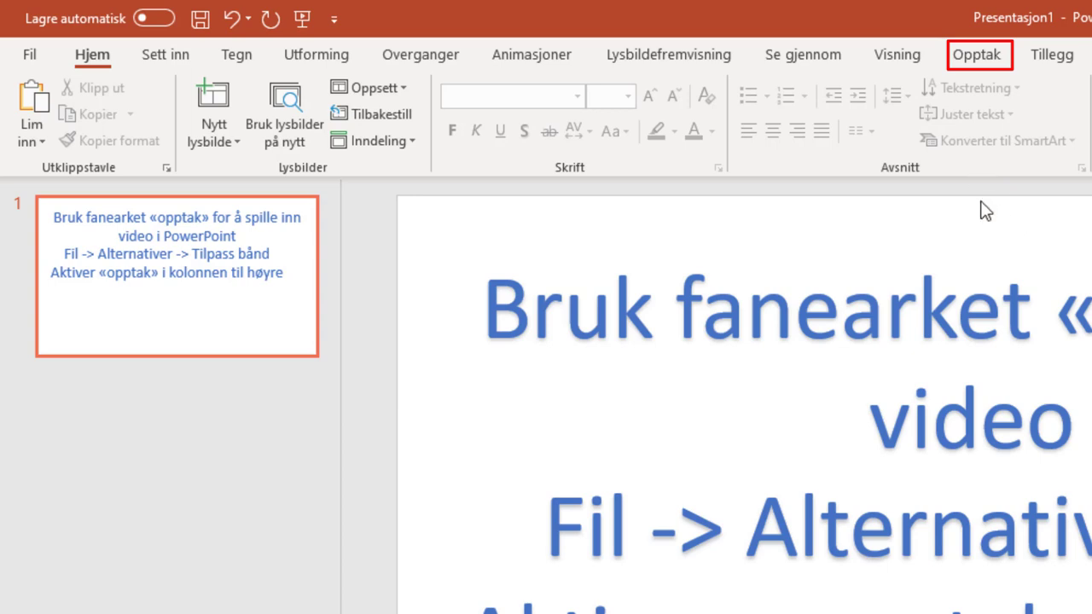
Switch to the Opptak tab and step through its tour callouts to the final Skjønner
click(985, 59)
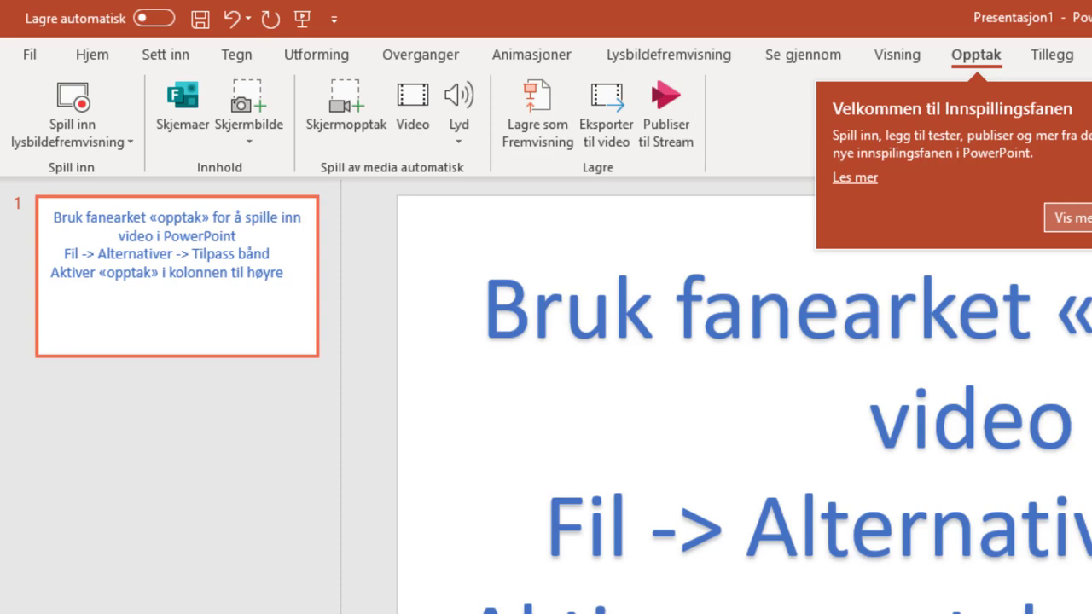
click(1075, 219)
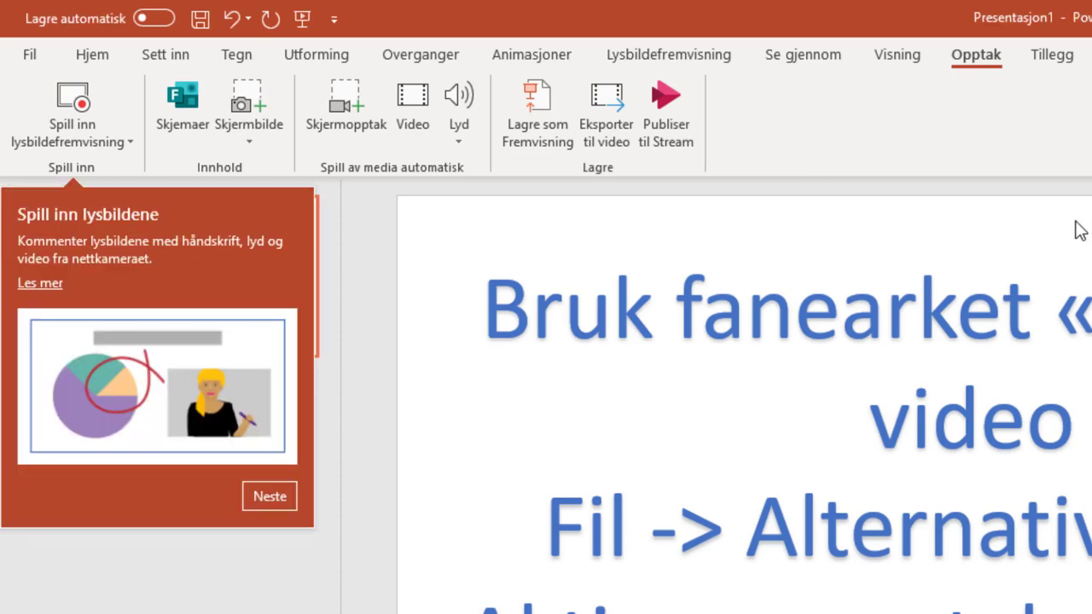
click(280, 502)
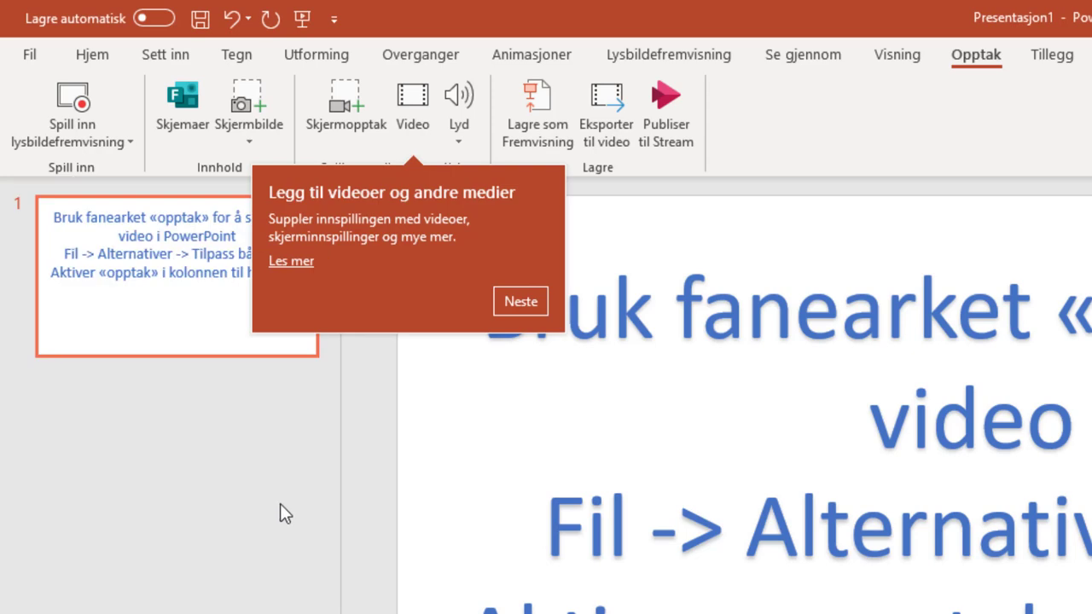
click(526, 303)
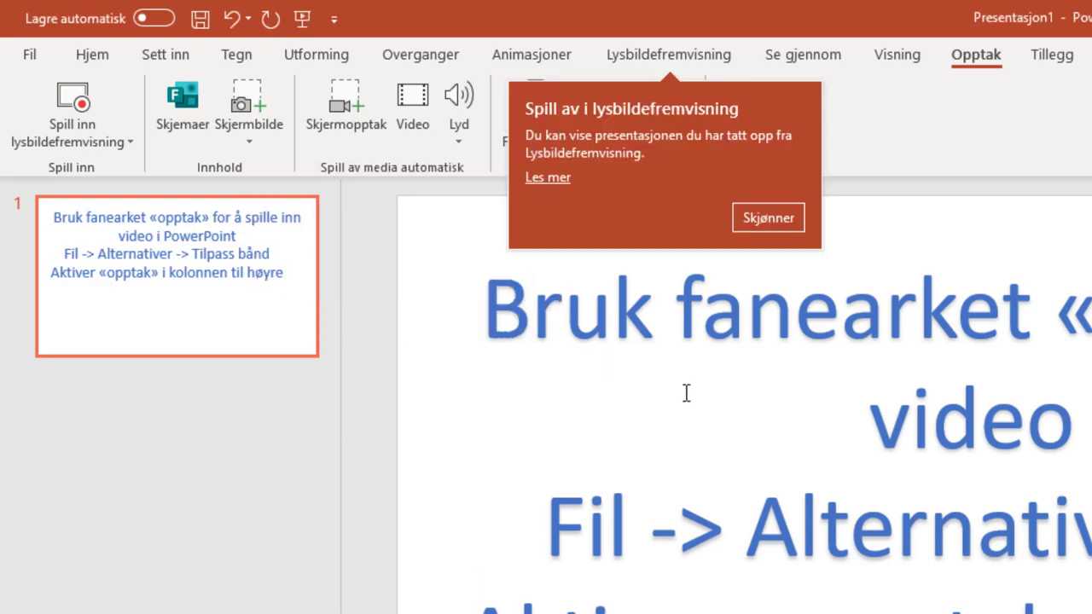
click(776, 220)
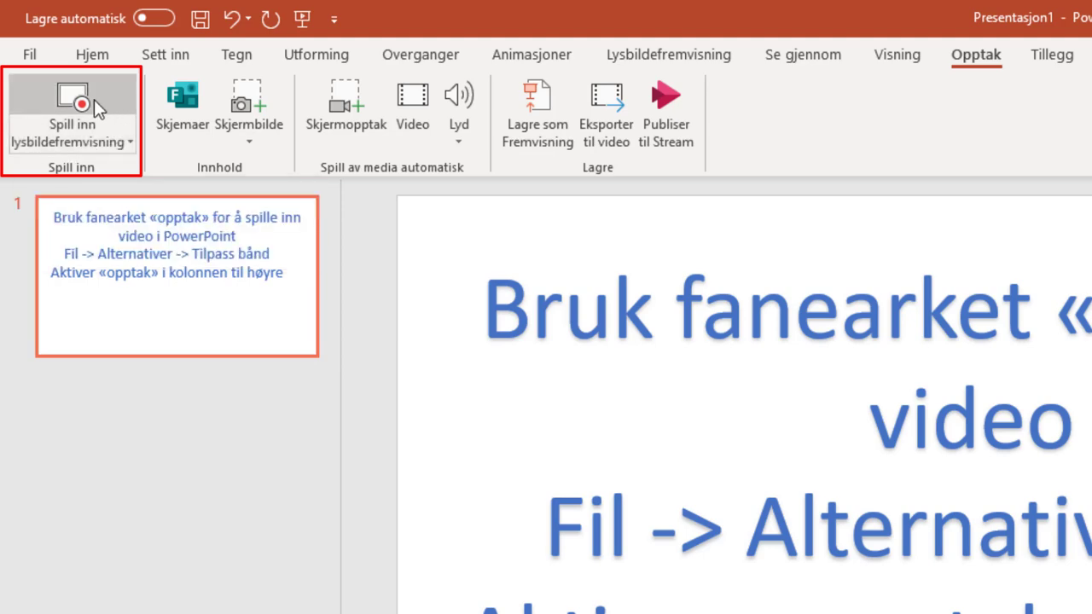
Record a roughly 12-second webcam narration for slide 1 and return to editing view
click(94, 101)
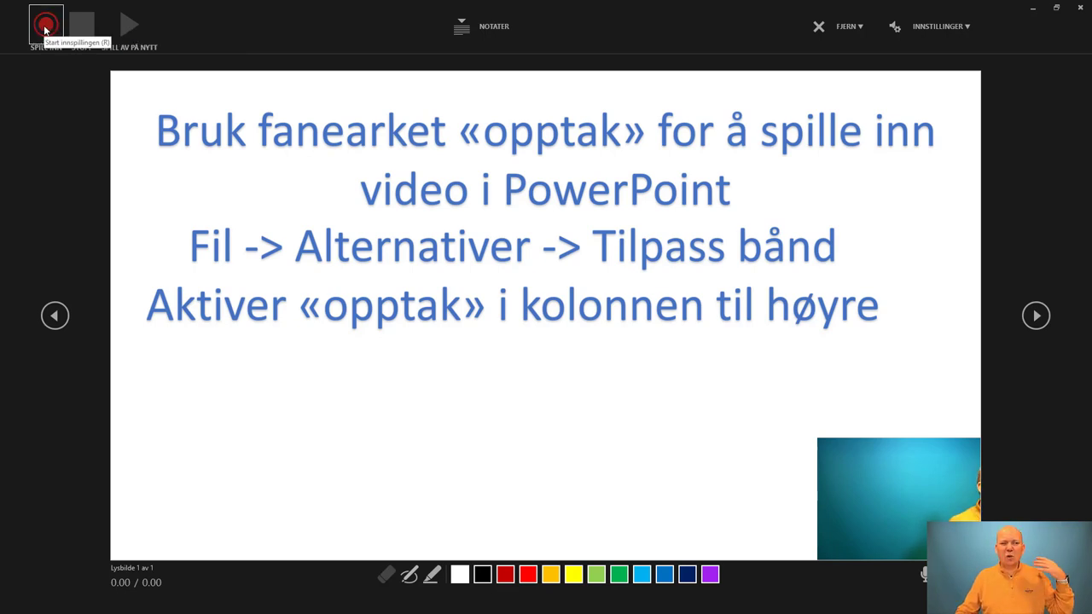
click(45, 30)
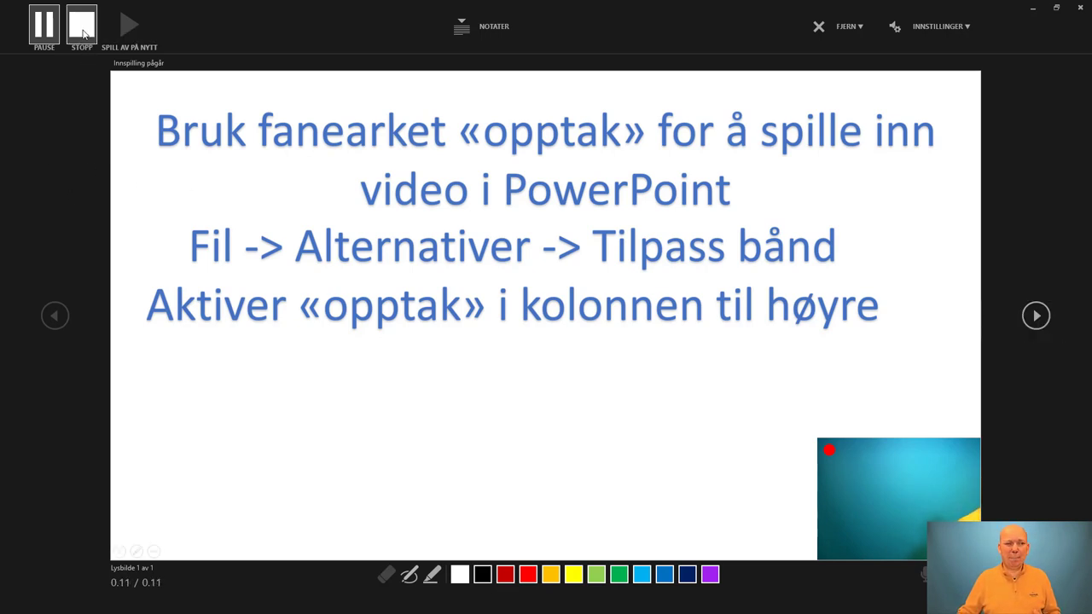
click(83, 33)
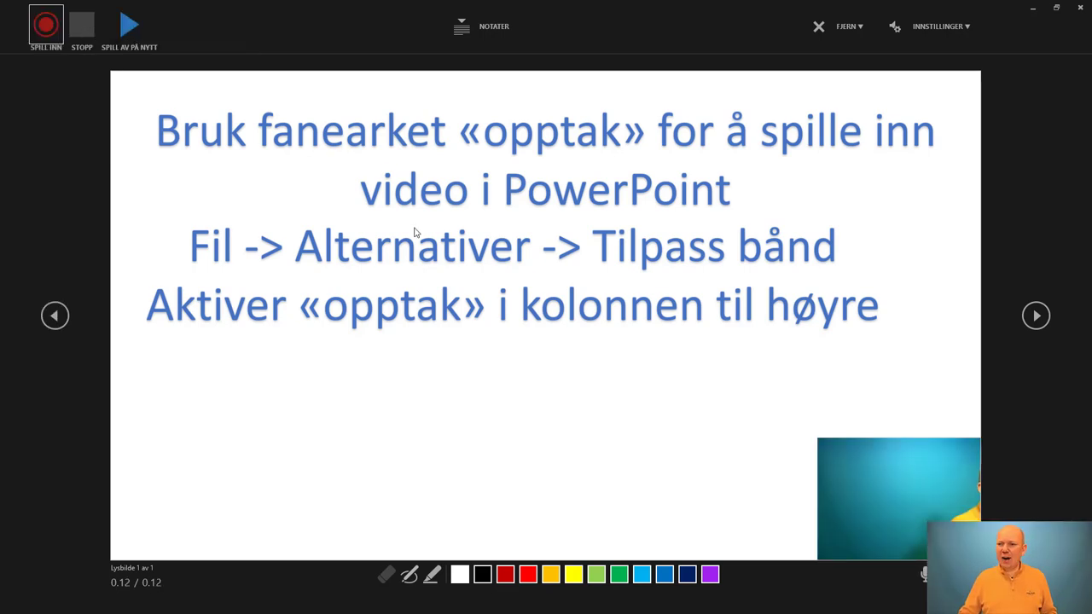
key(Escape)
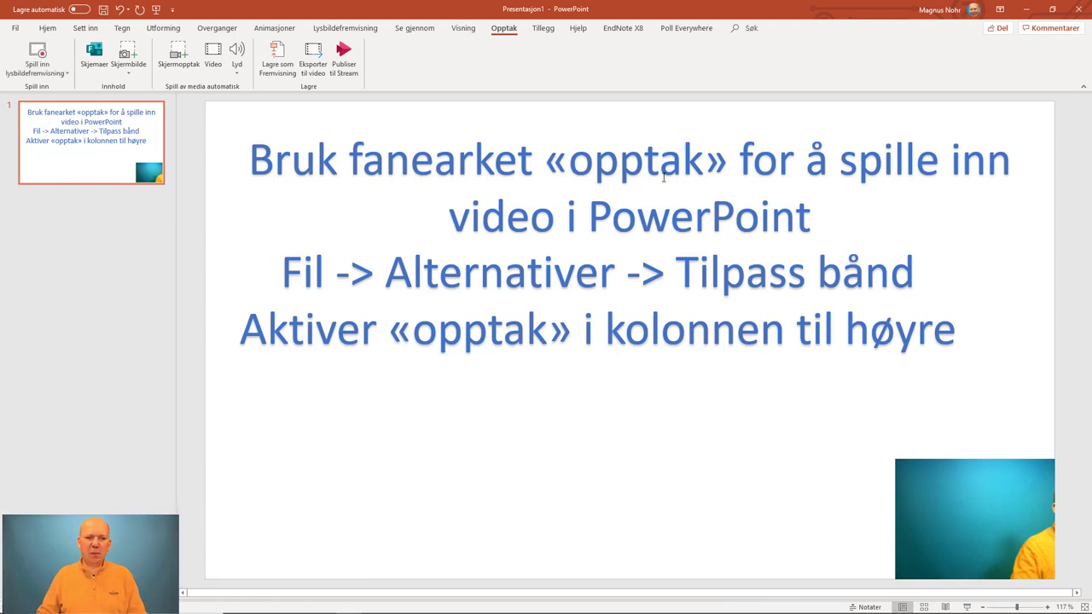
Play and pause the webcam clip on slide 1, then delete it from the slide
click(85, 168)
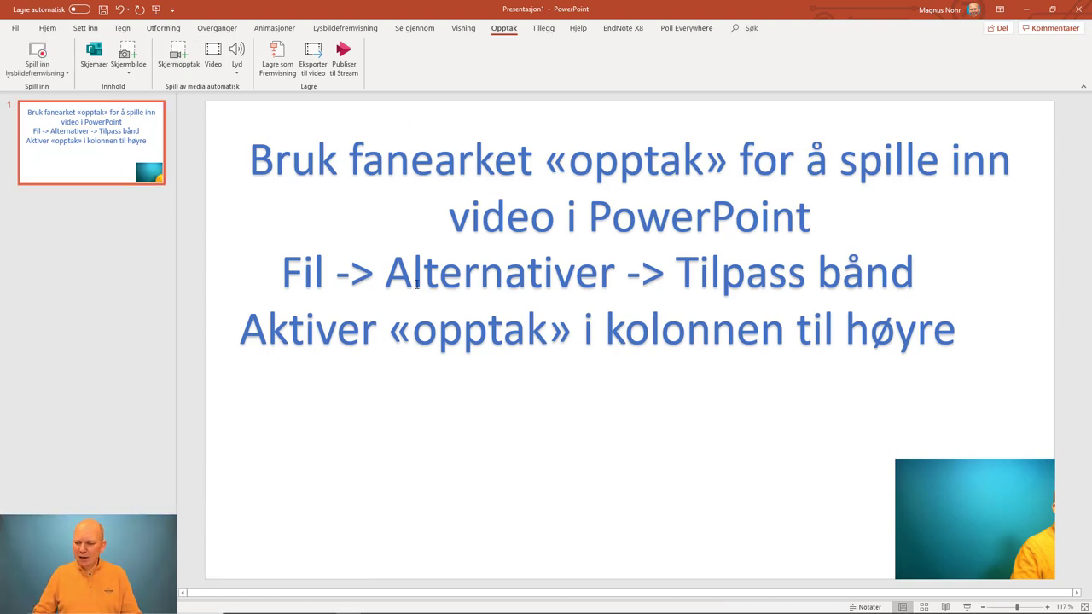
click(967, 510)
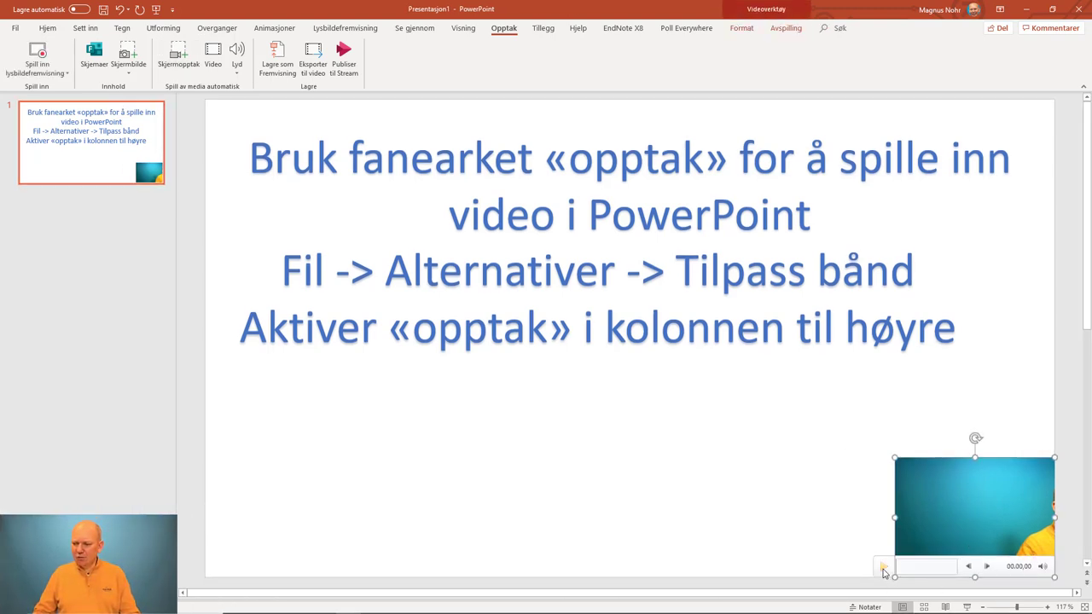
click(883, 567)
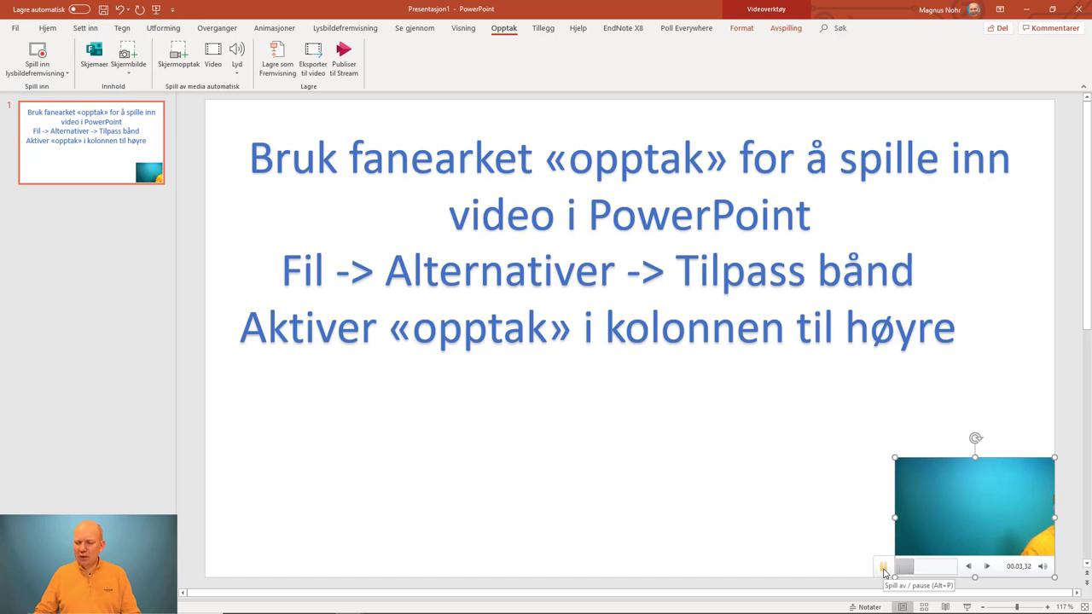
click(884, 567)
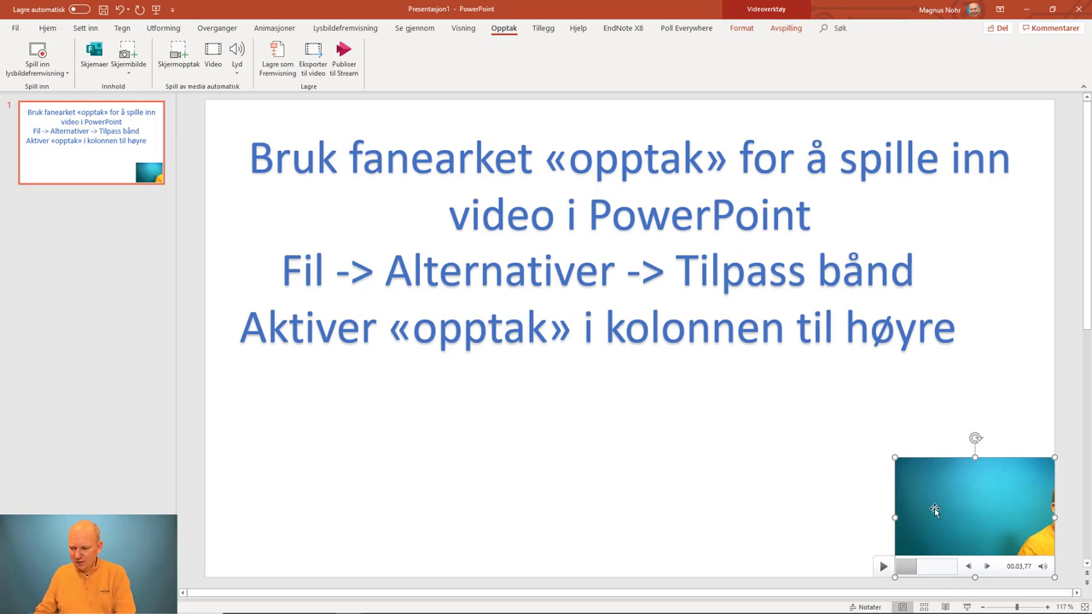
key(Delete)
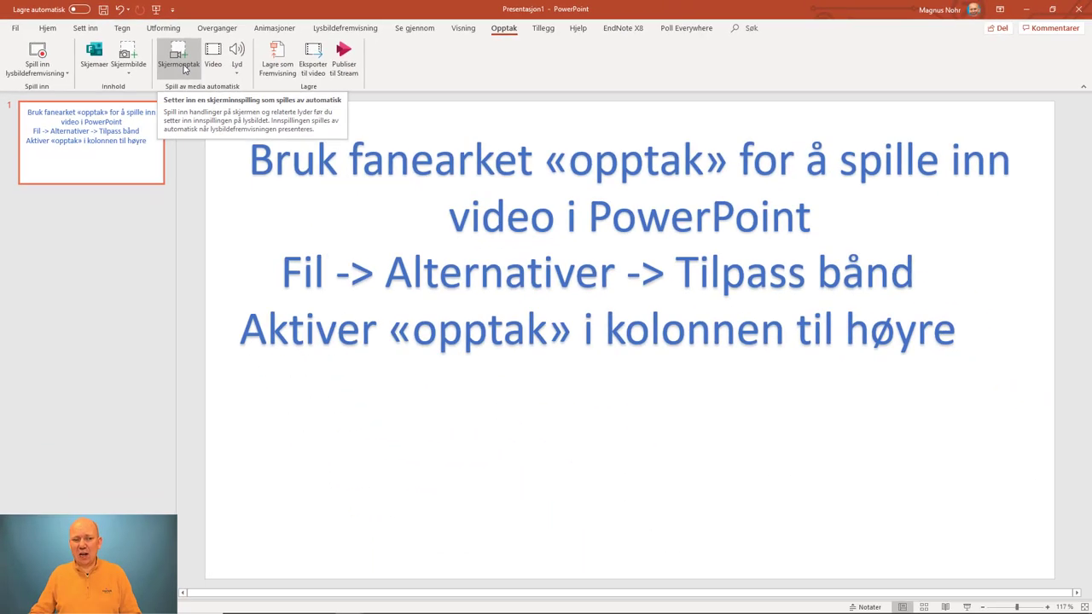
Capture a full-screen Skjermopptak of the AR slide and insert it on slide 1
click(184, 69)
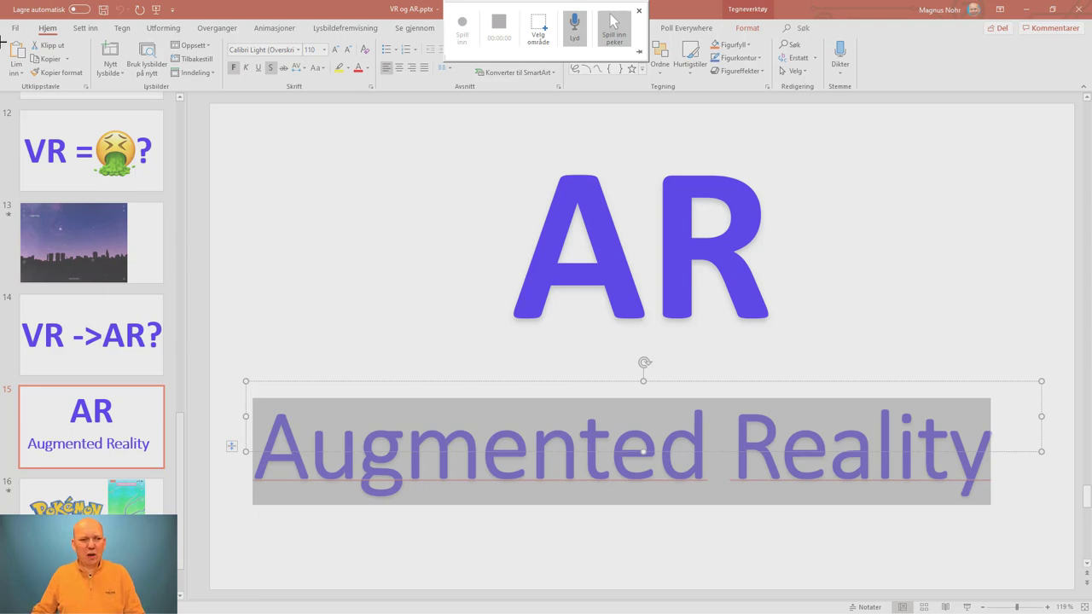
drag(0, 0, 1083, 604)
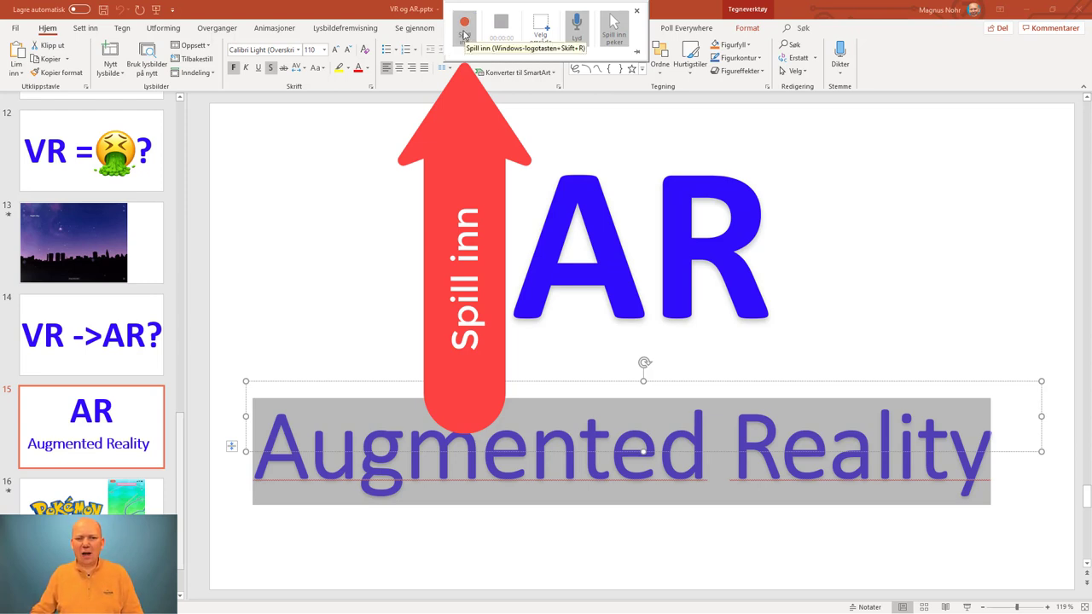
click(463, 35)
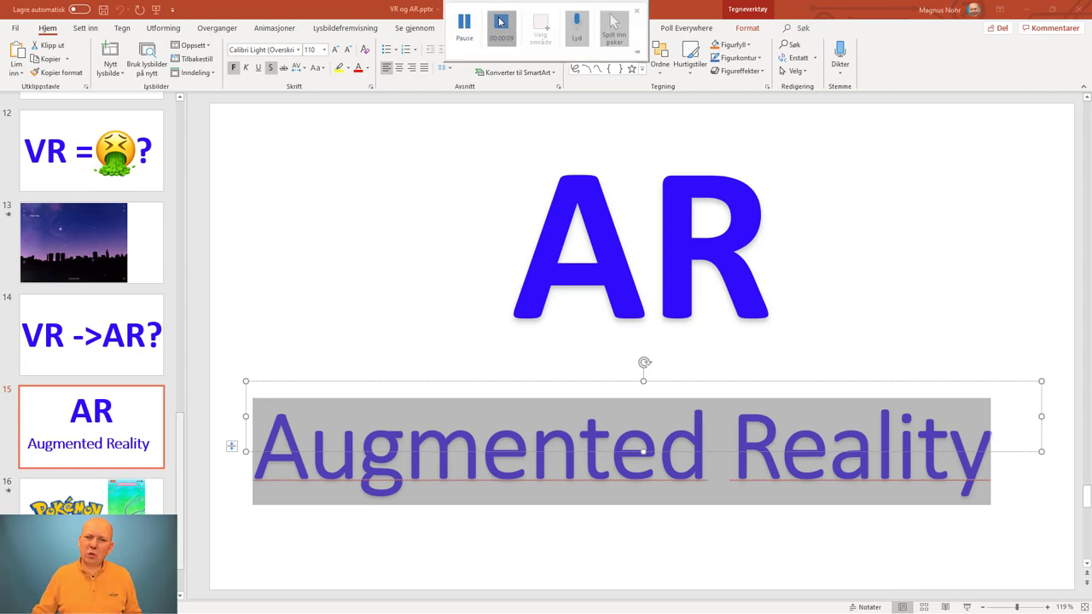
click(501, 21)
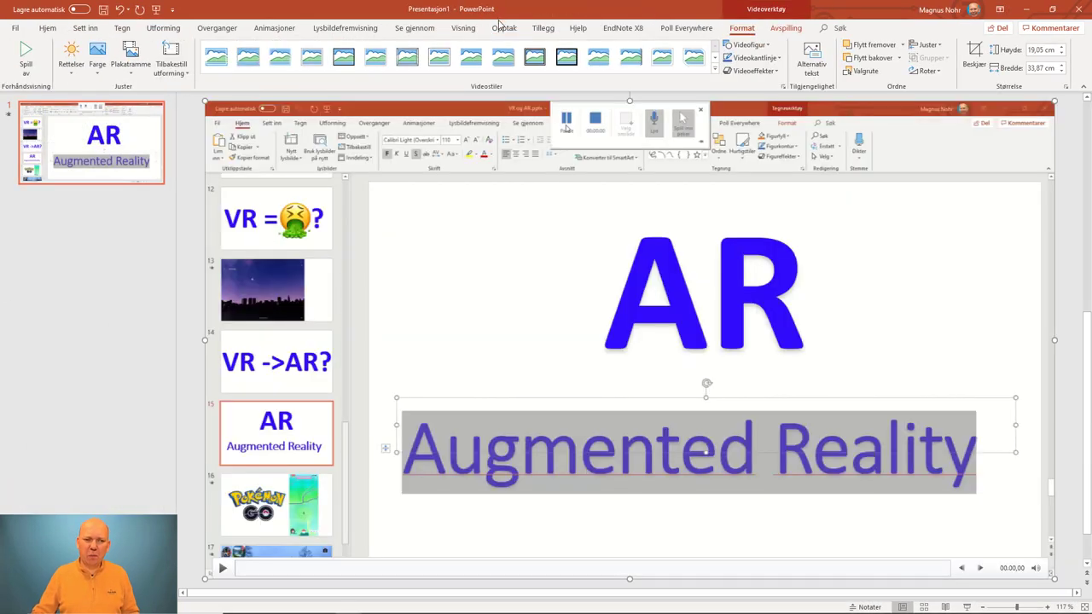
Play and pause the embedded screen recording, then bring up its right-click menu
click(223, 571)
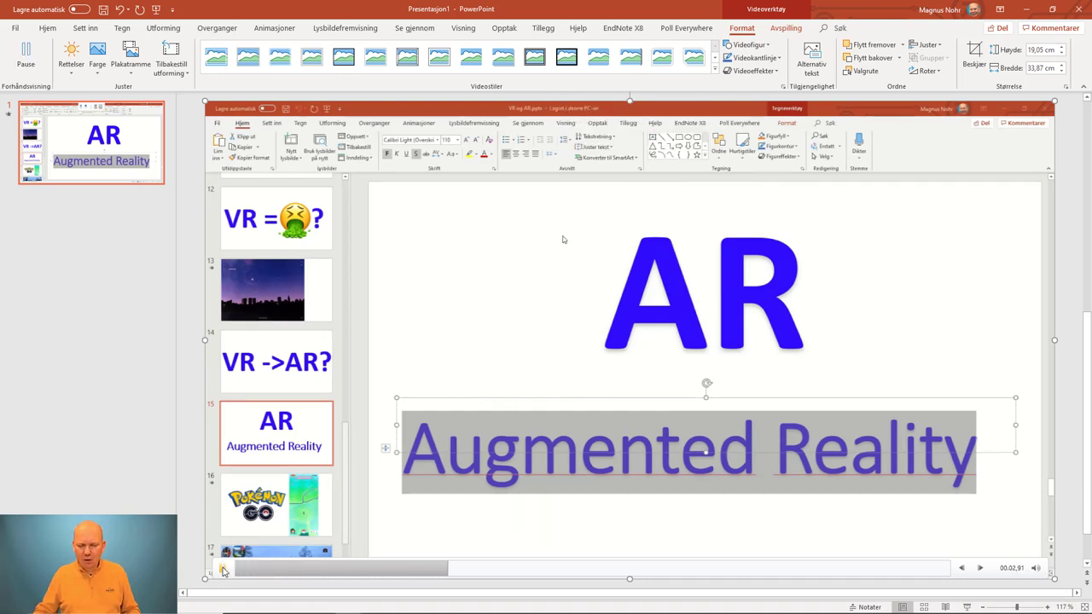
click(576, 354)
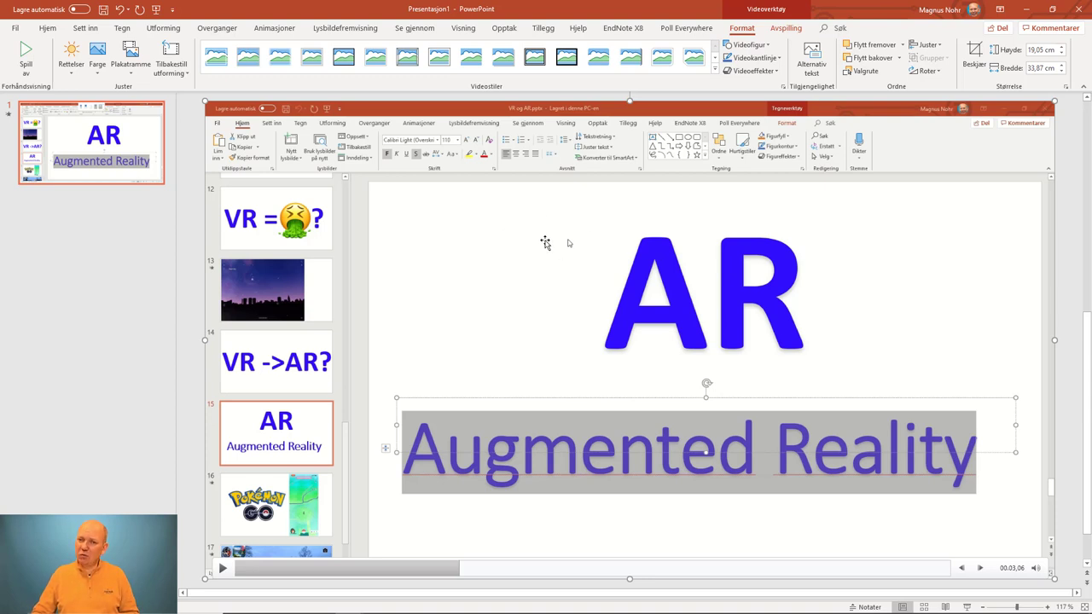
right_click(545, 243)
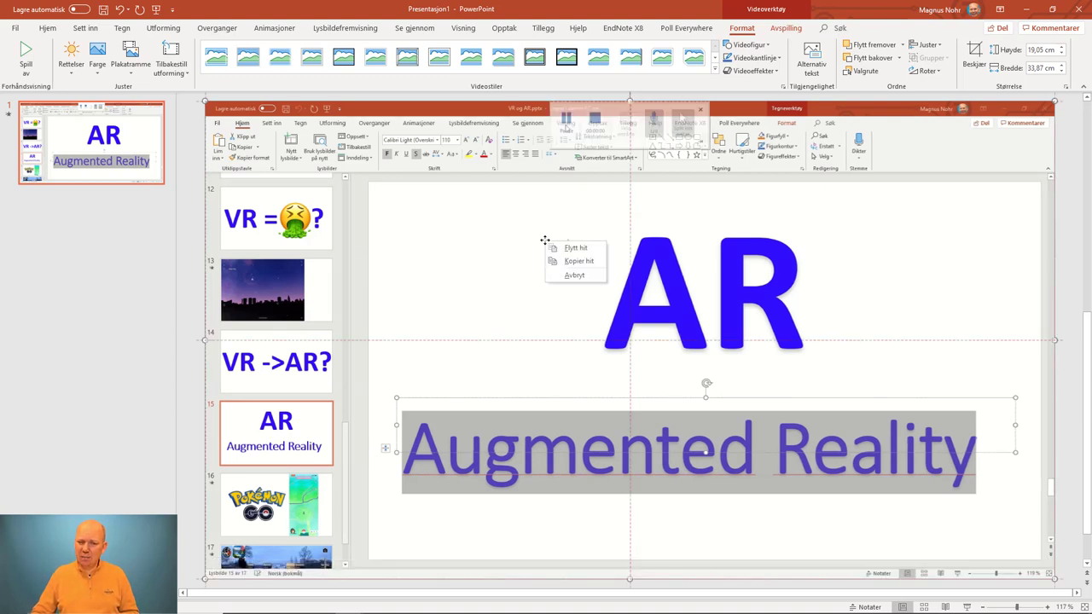
right_click(502, 229)
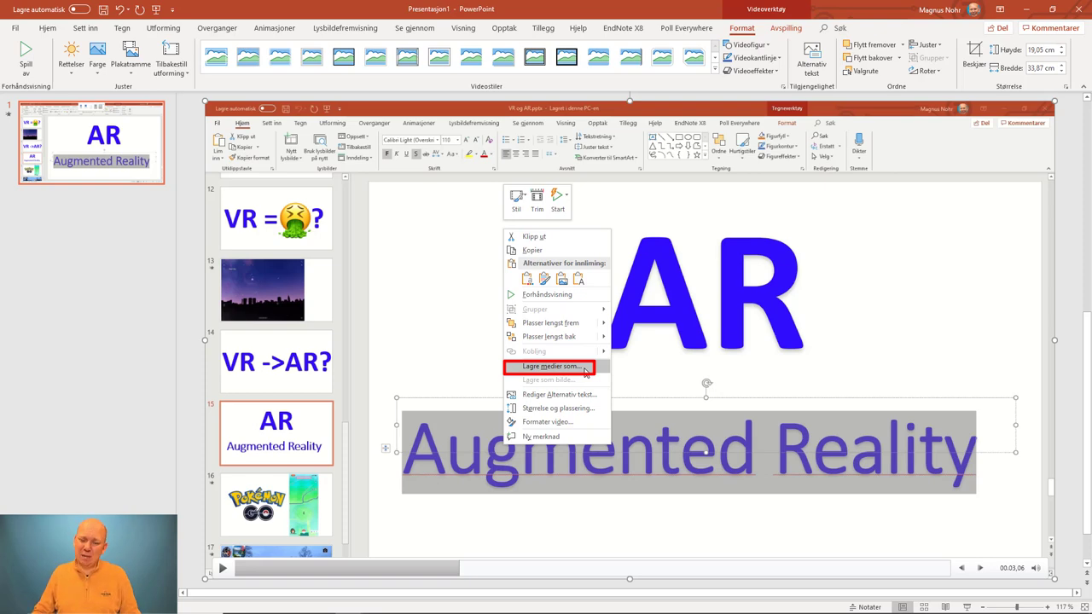
Export the clip with Lagre medier som as test.mp4 into the Videoer folder
click(585, 368)
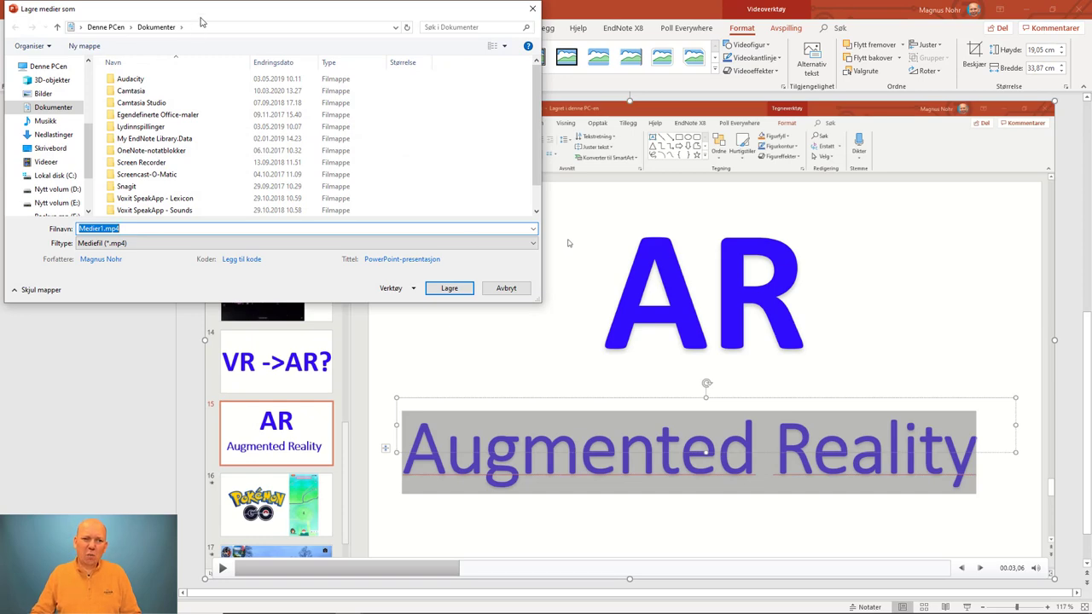
drag(231, 20, 483, 95)
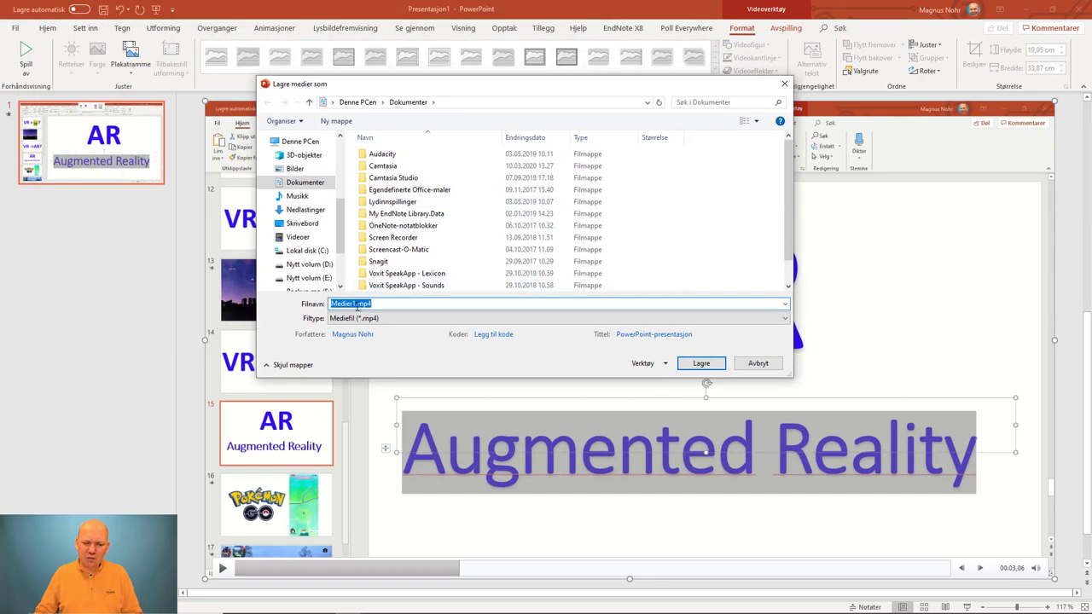
drag(356, 303, 315, 304)
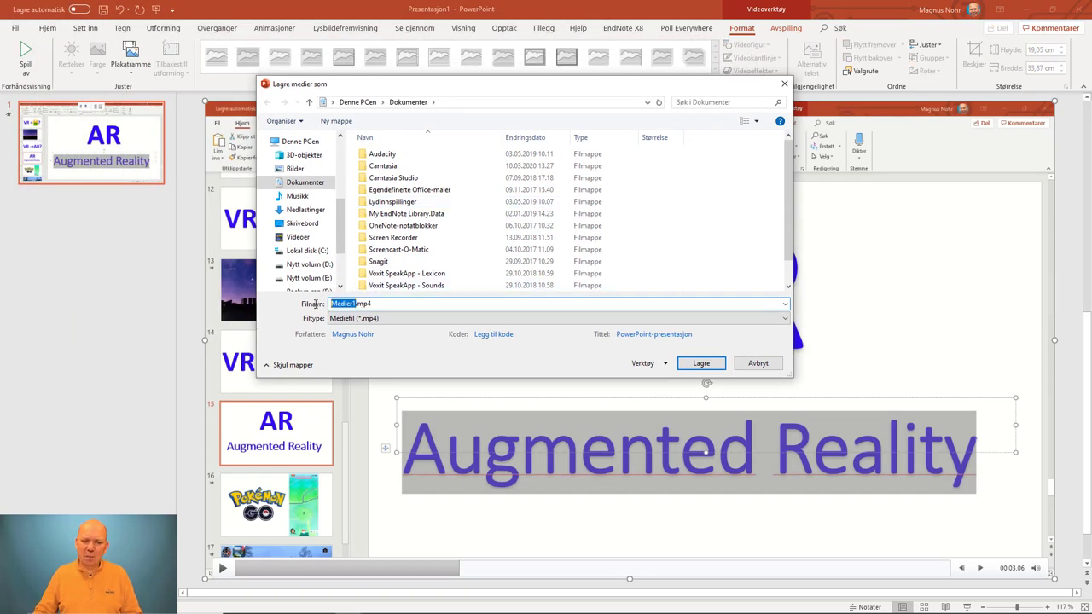
text(test)
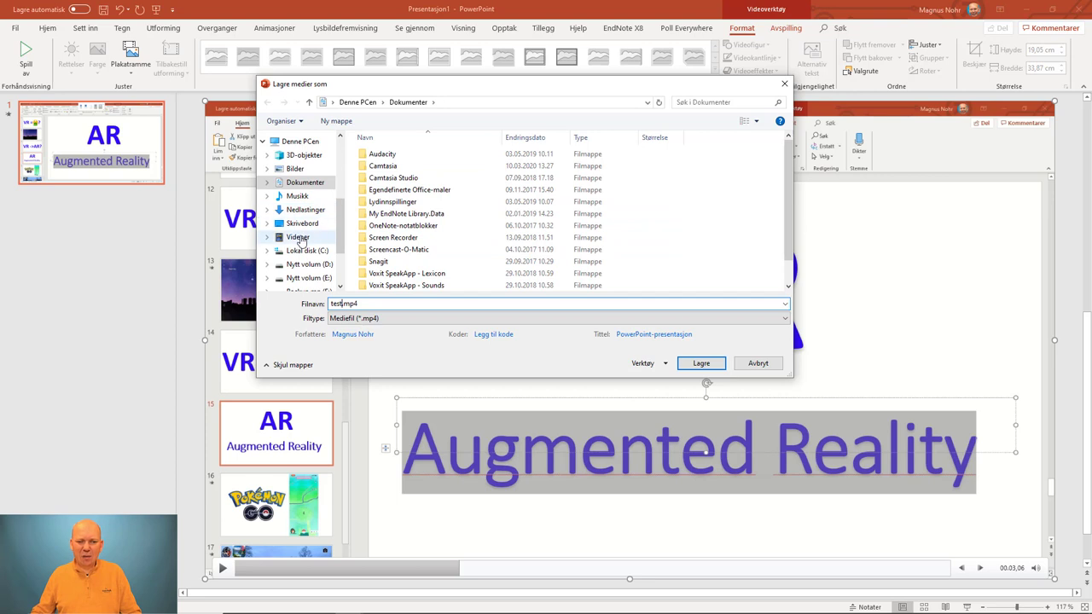
click(298, 237)
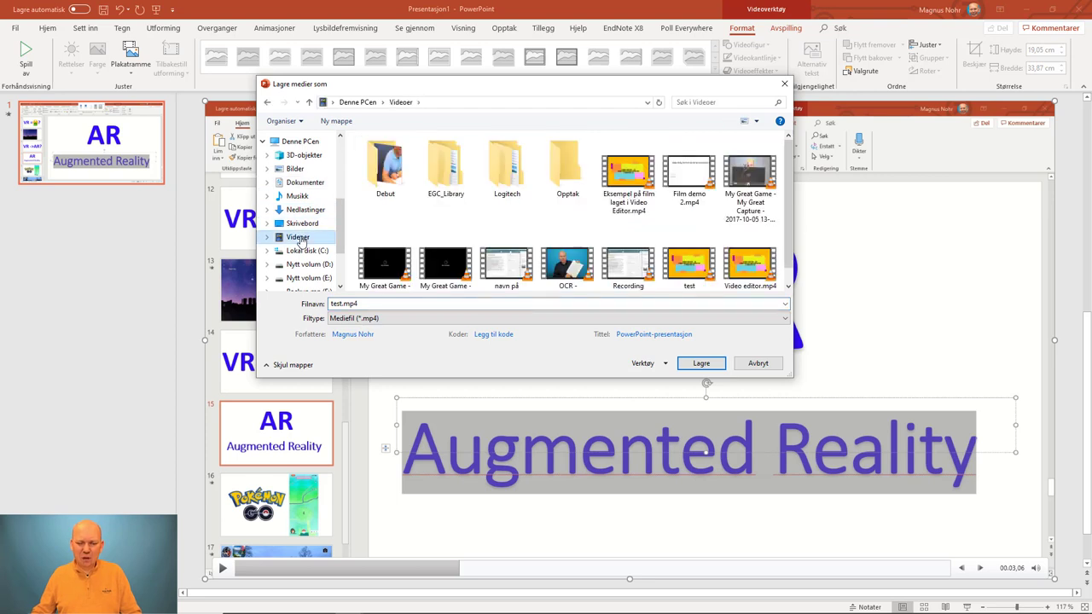
click(703, 364)
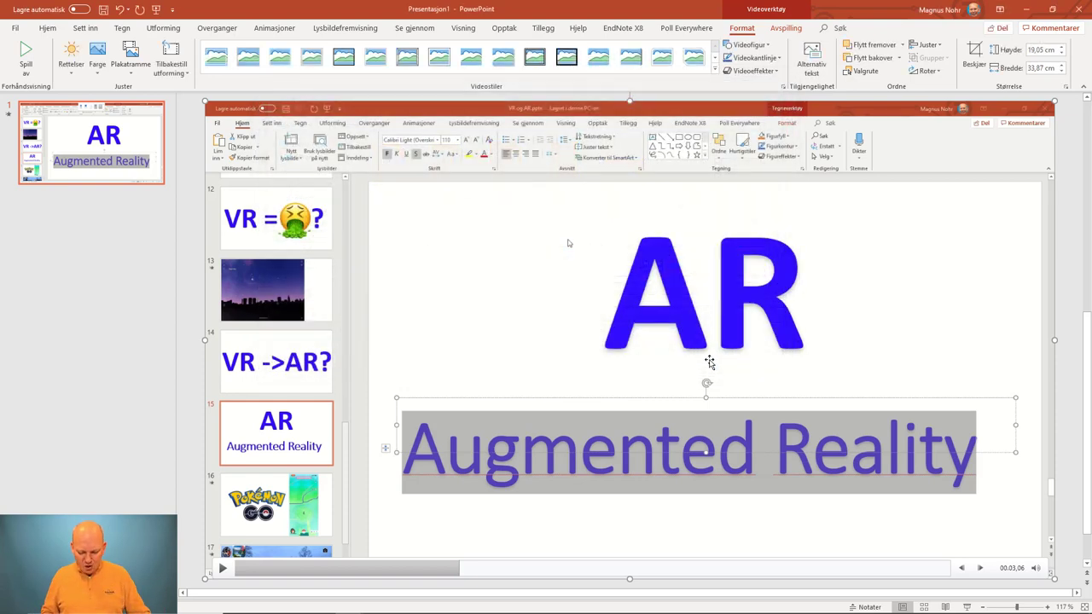
Open test.mp4 from Videoer in File Explorer to play it back
key(super+e)
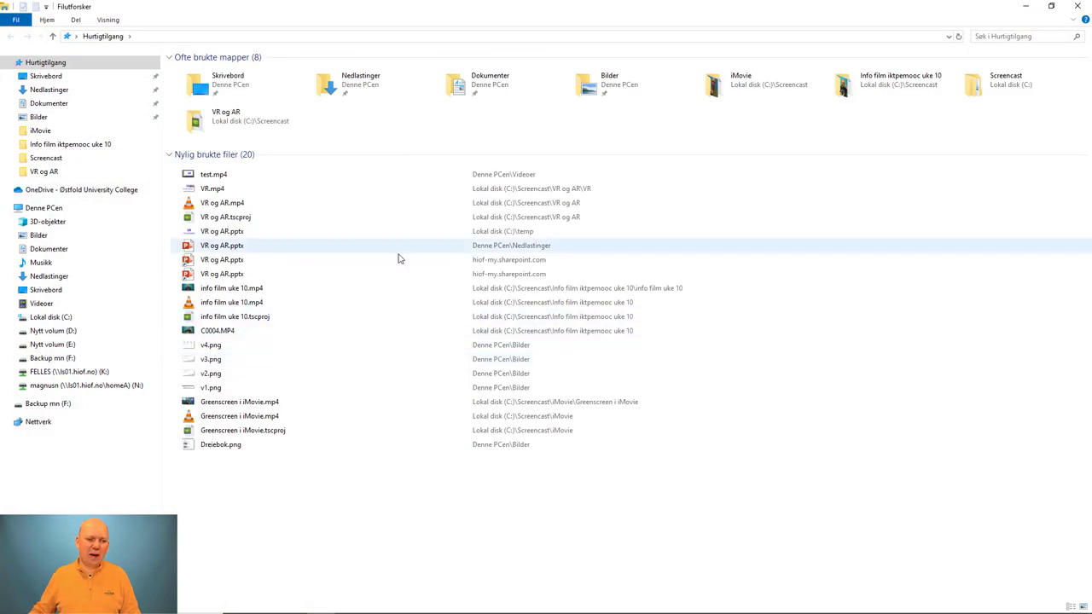
click(42, 303)
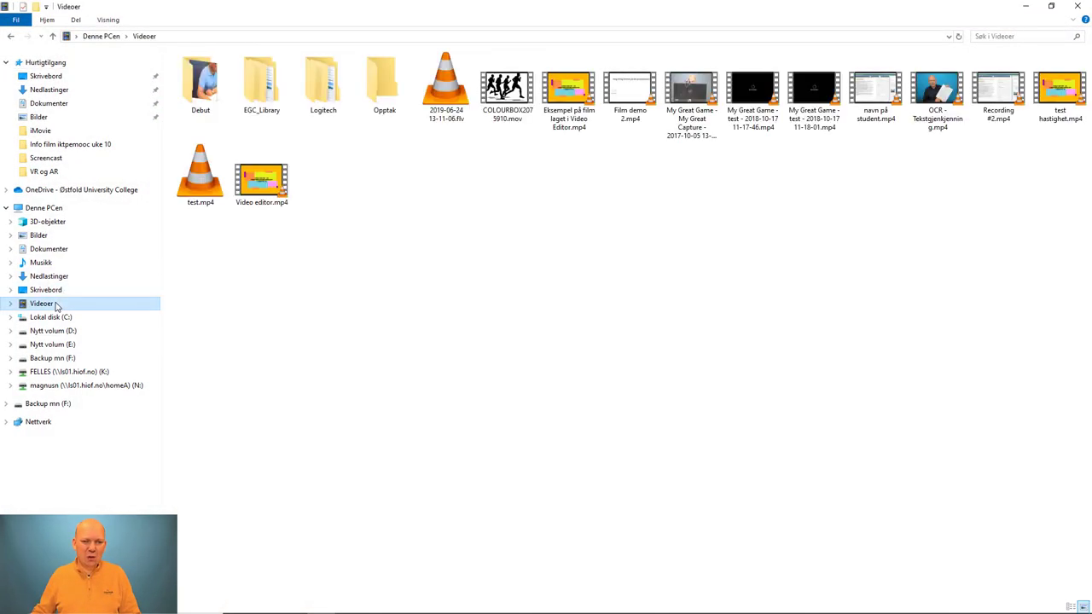
double_click(203, 189)
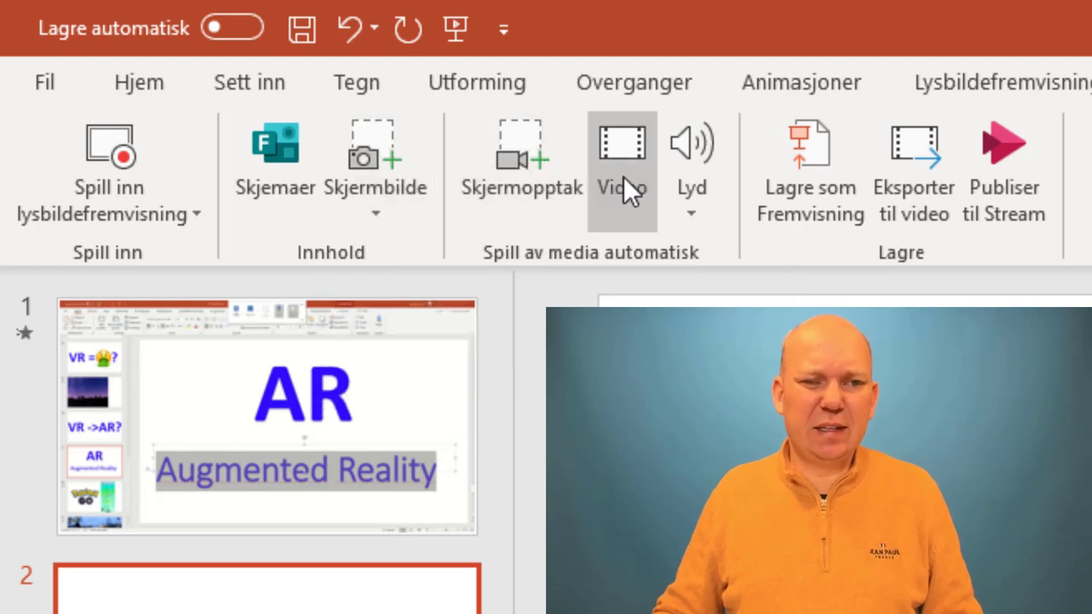
click(697, 212)
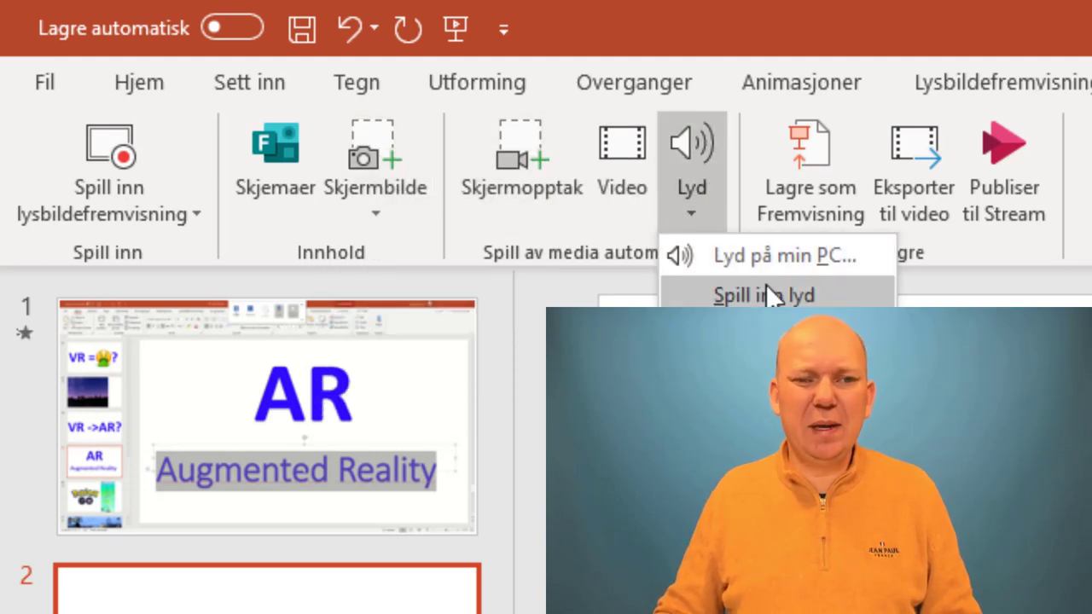
key(Escape)
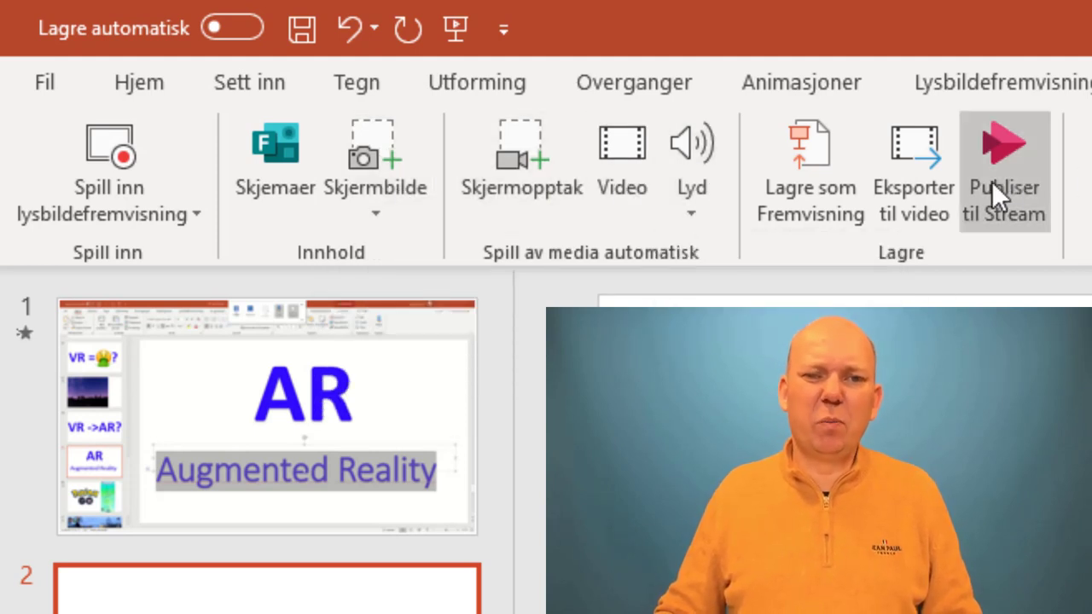